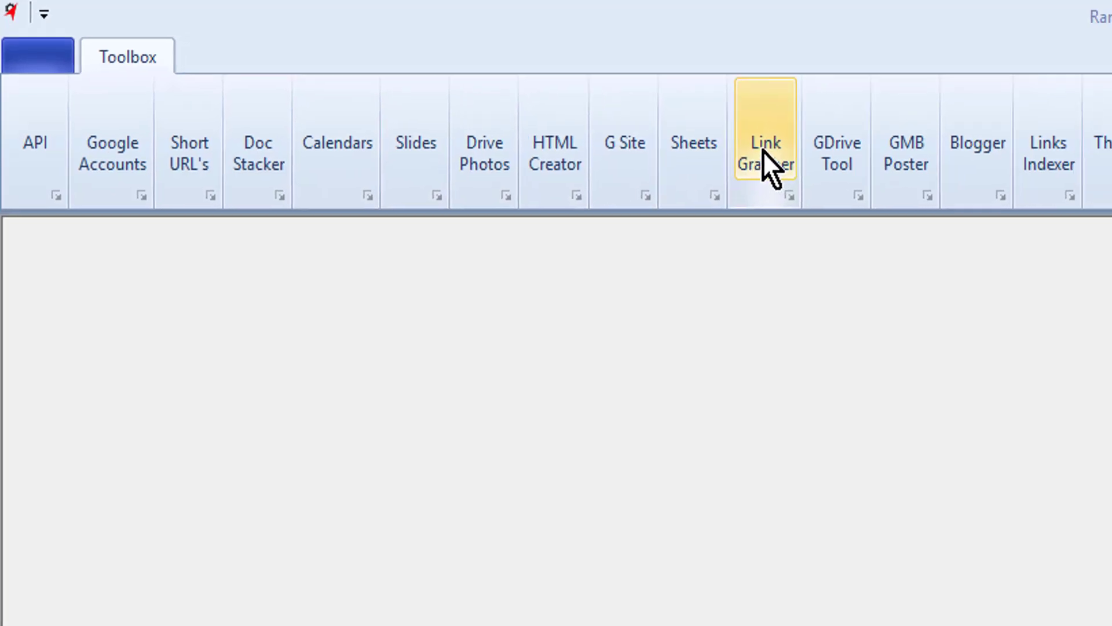
- Open the Link Grabber and set the brand account to Design WeightLoss
left_click(802, 161)
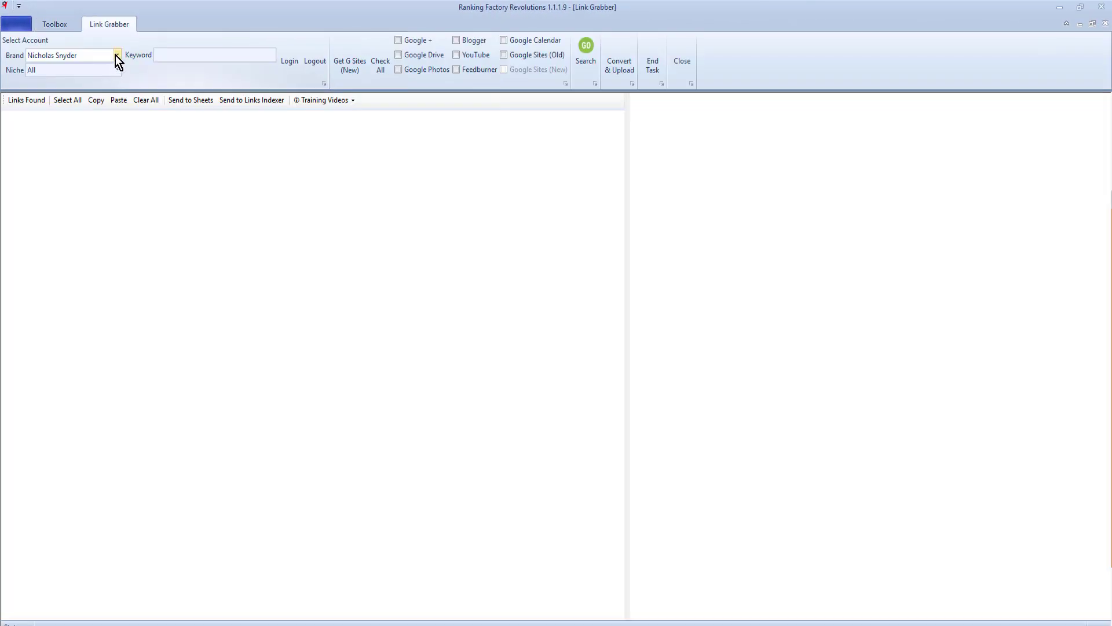
left_click(116, 55)
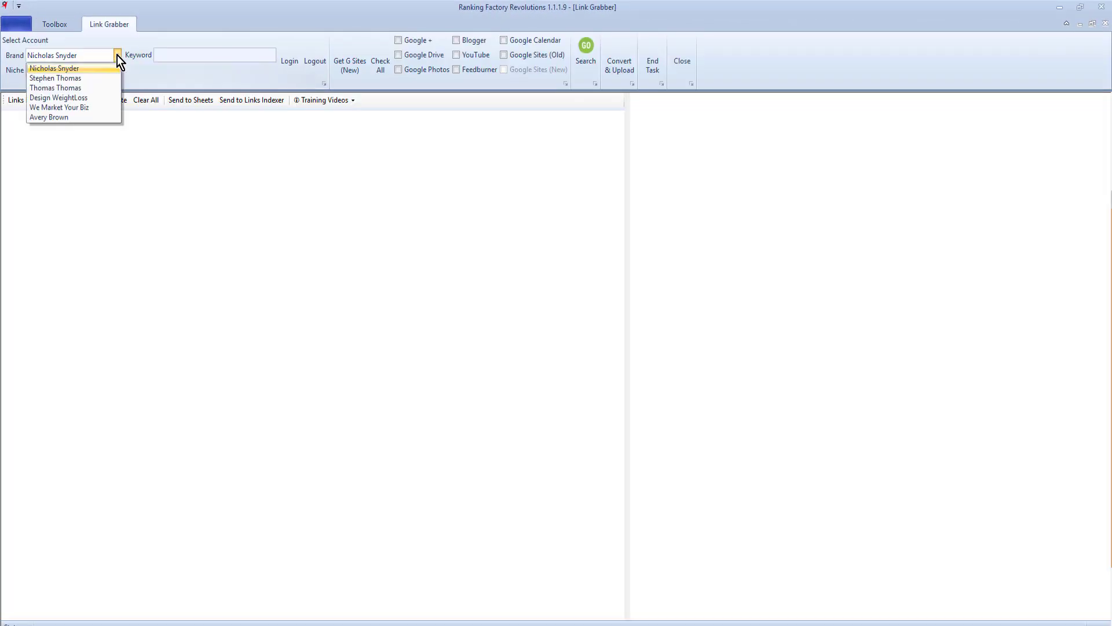
left_click(96, 98)
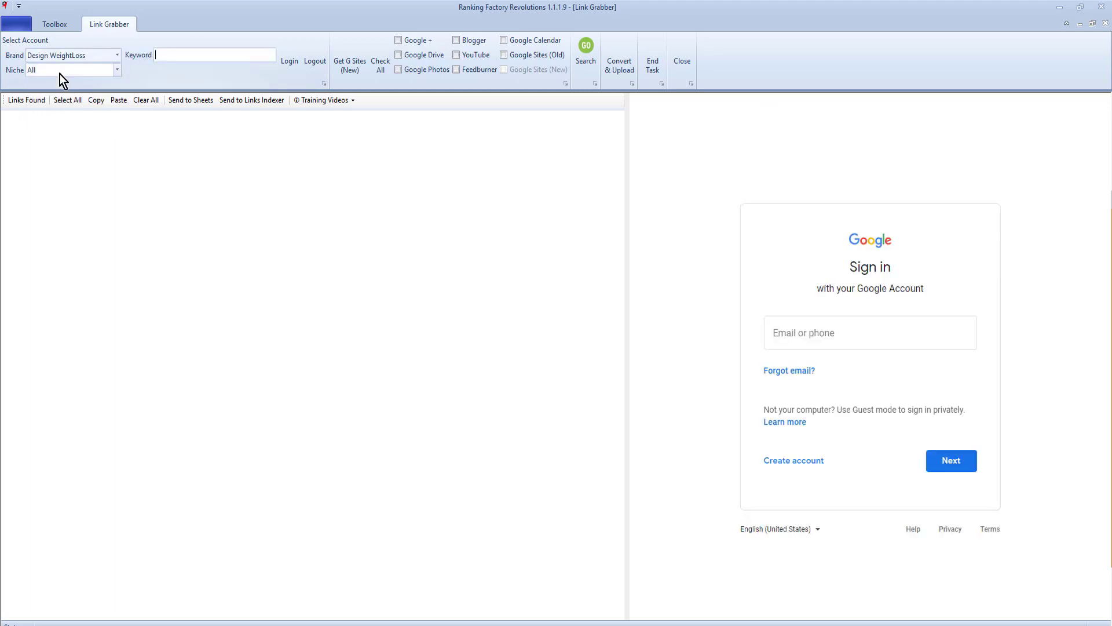
- Log in to the brand's Google account by entering the captcha text and pasting the password
left_click(290, 62)
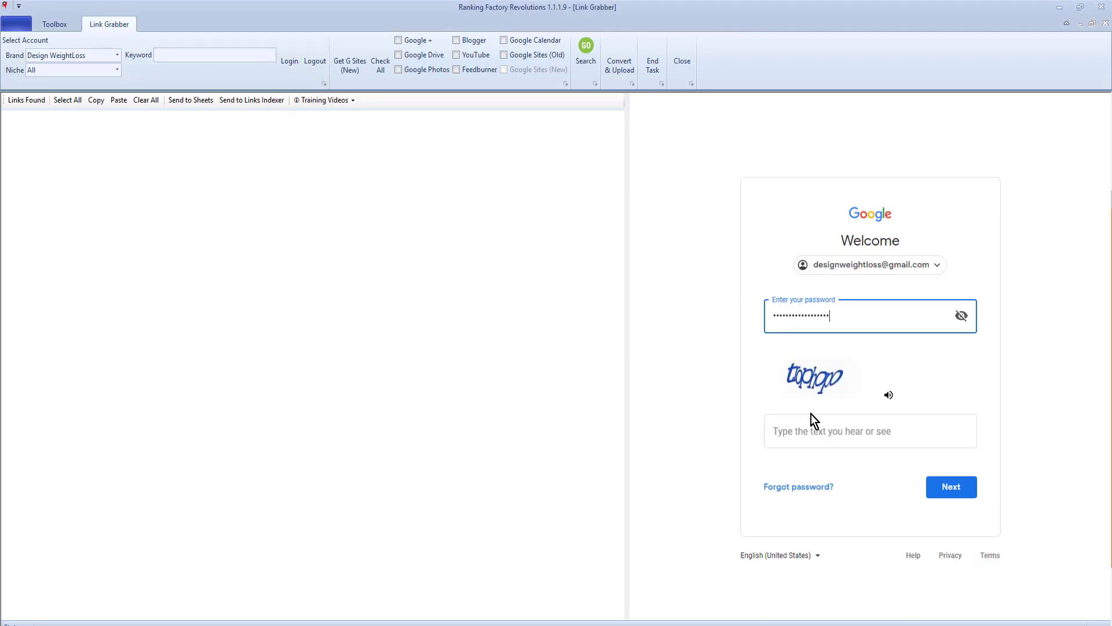
left_click(813, 429)
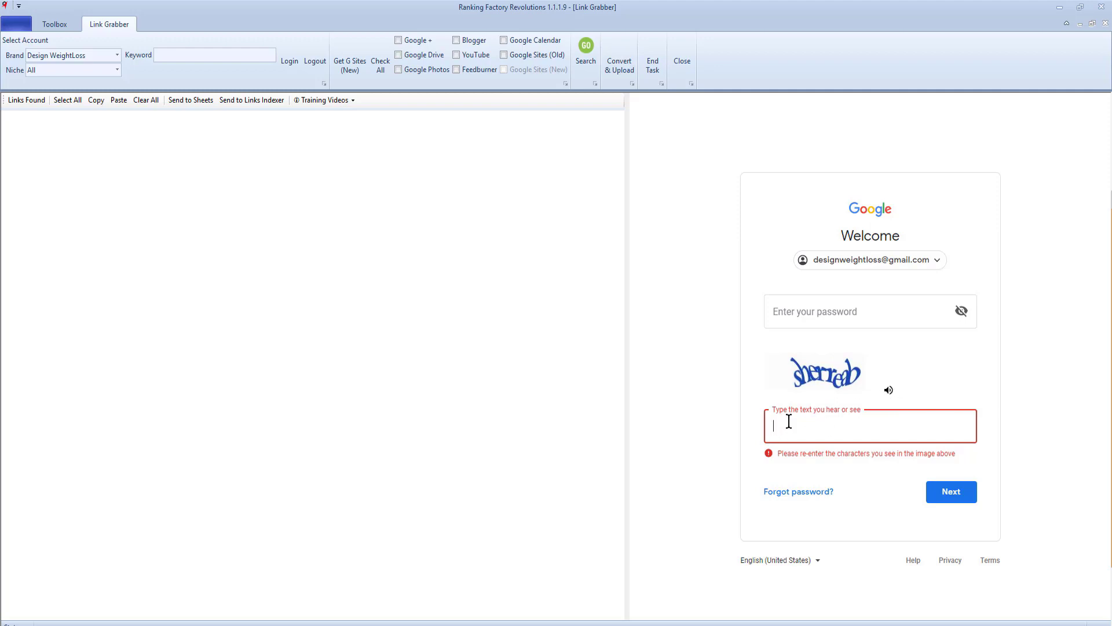
type("sherreab")
left_click(962, 492)
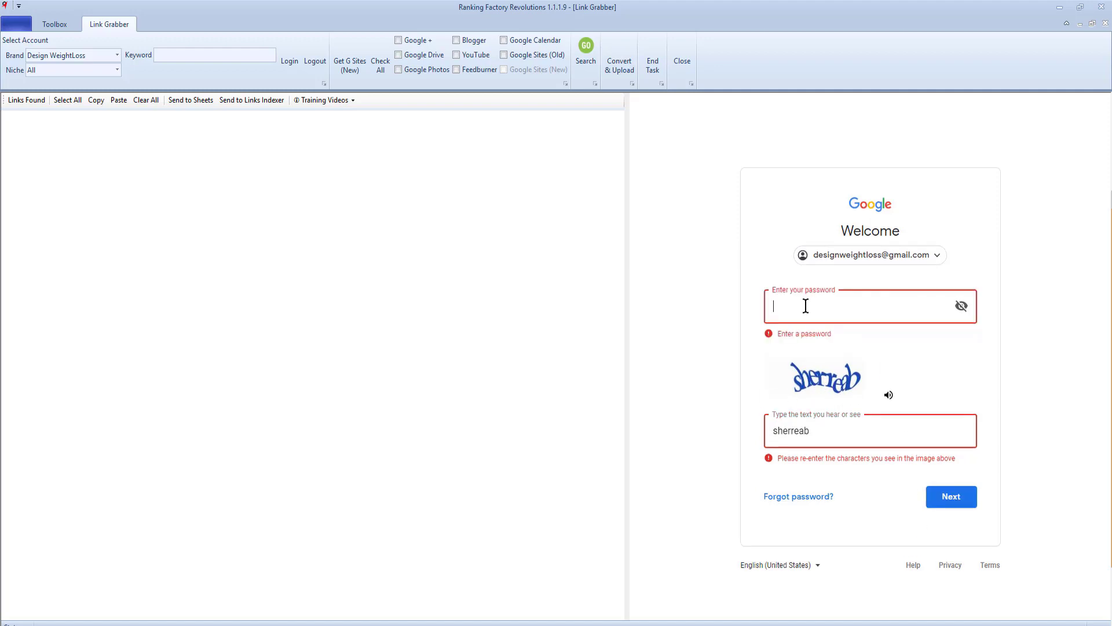
key("ctrl+v")
key("Return")
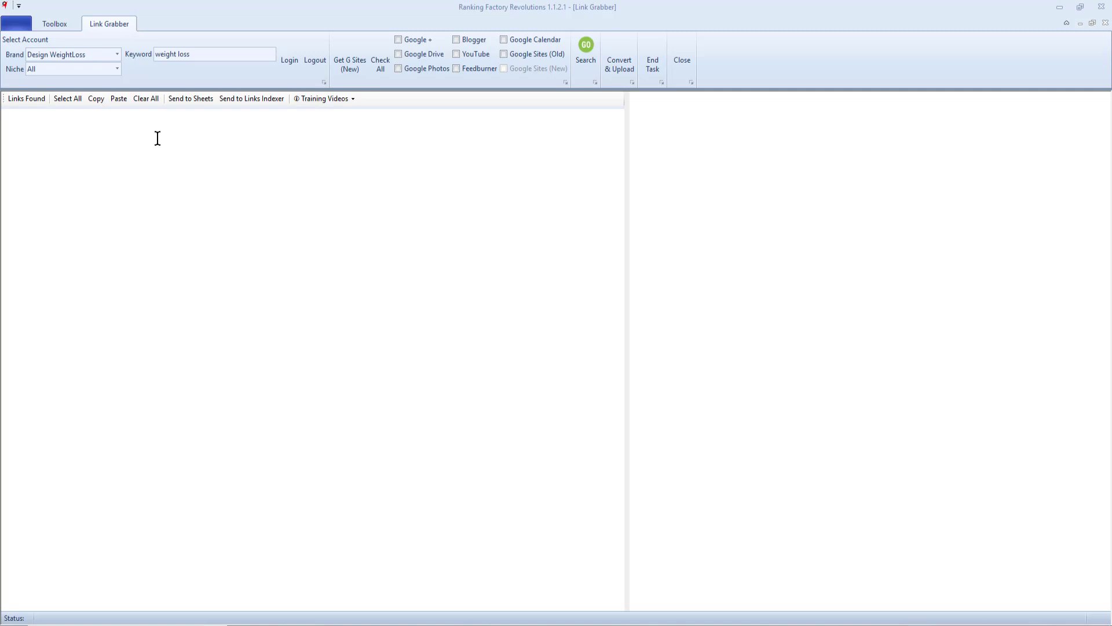
- Search for 'weight loss' links on Google Drive, Google Photos, YouTube and Google Calendar
left_click(117, 53)
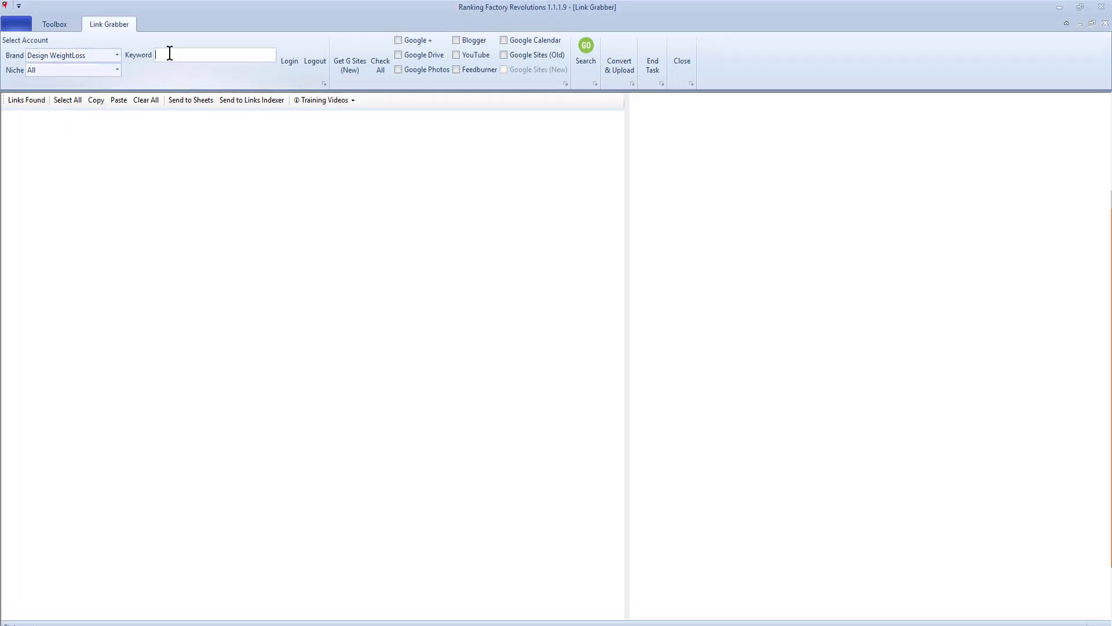
type("weight loss")
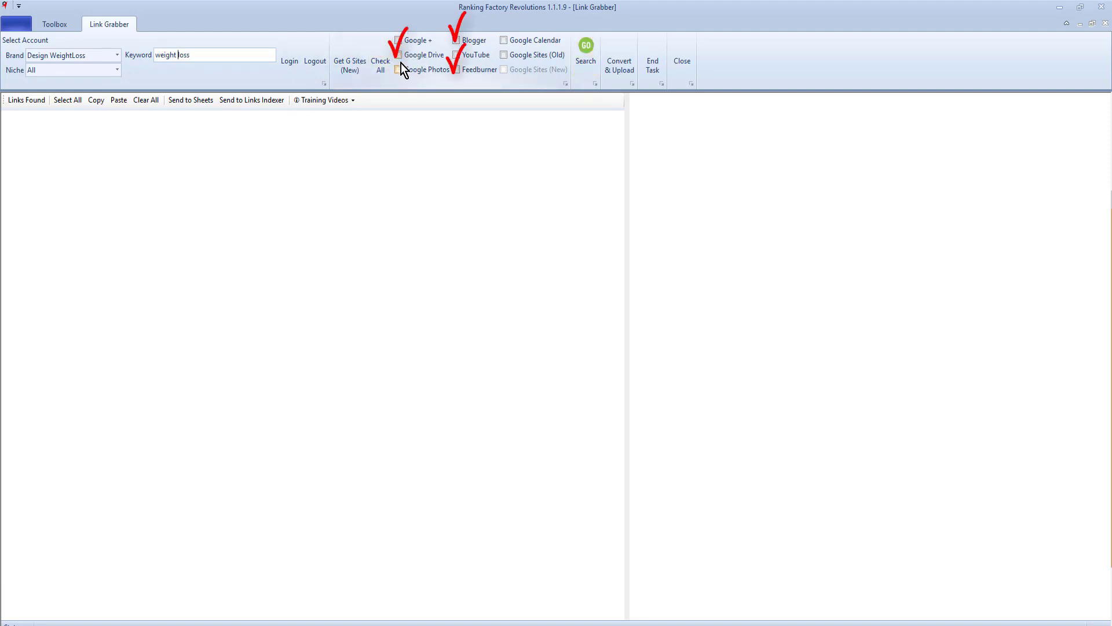
left_click(398, 55)
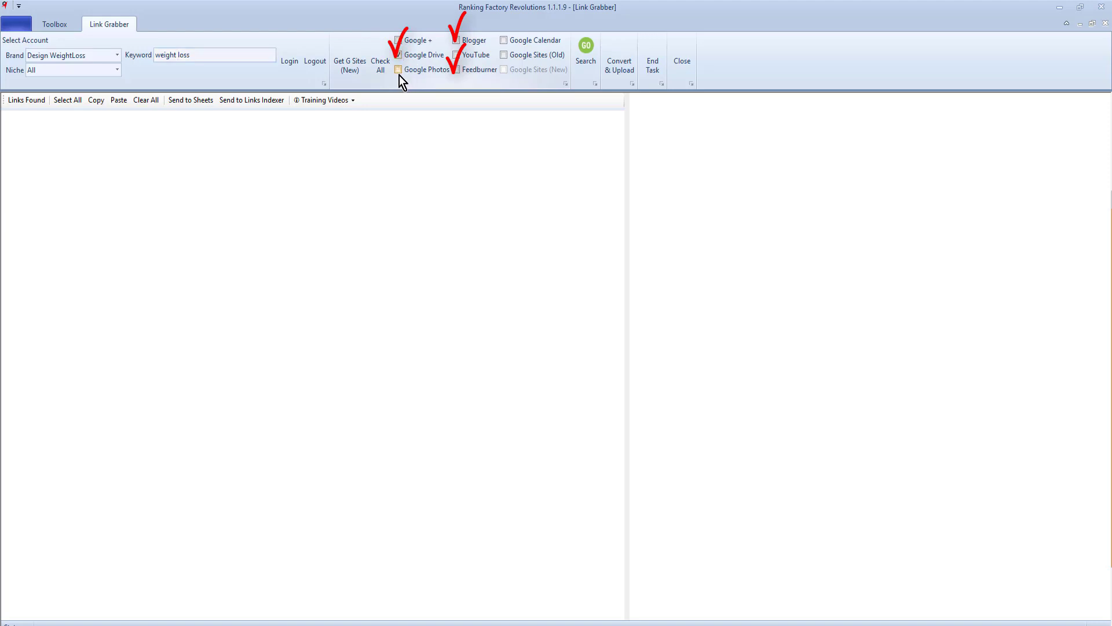
left_click(398, 70)
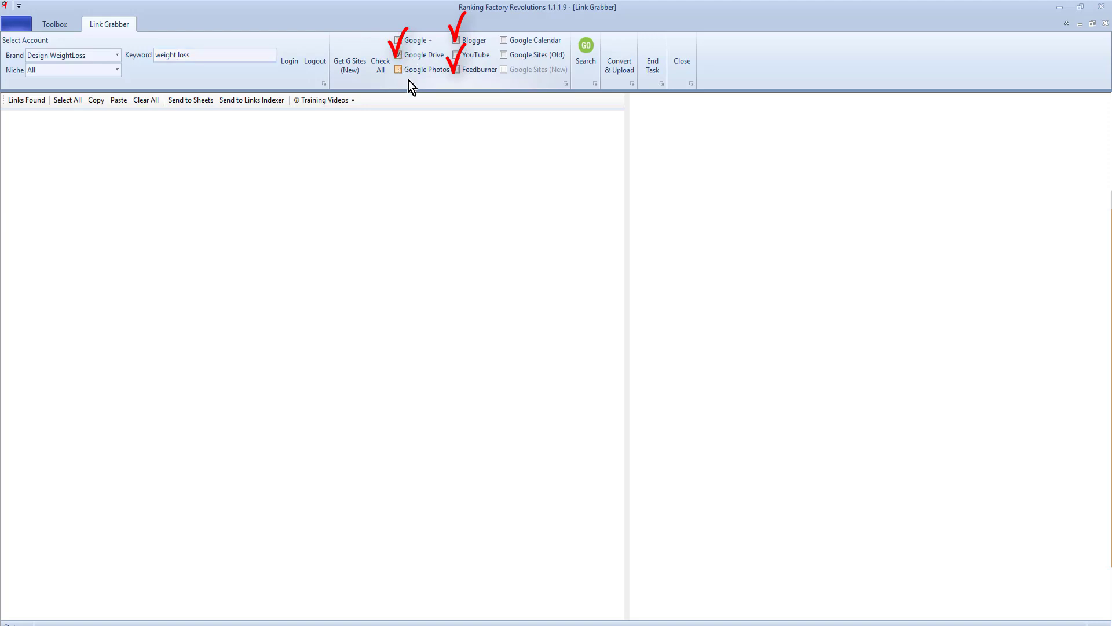
left_click(456, 56)
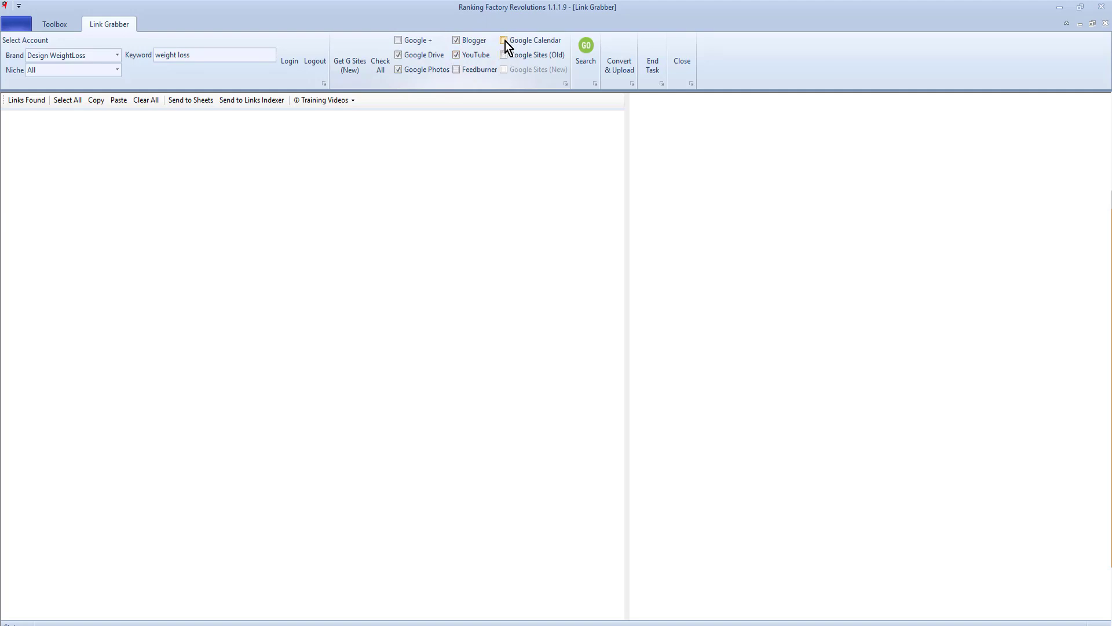
left_click(504, 41)
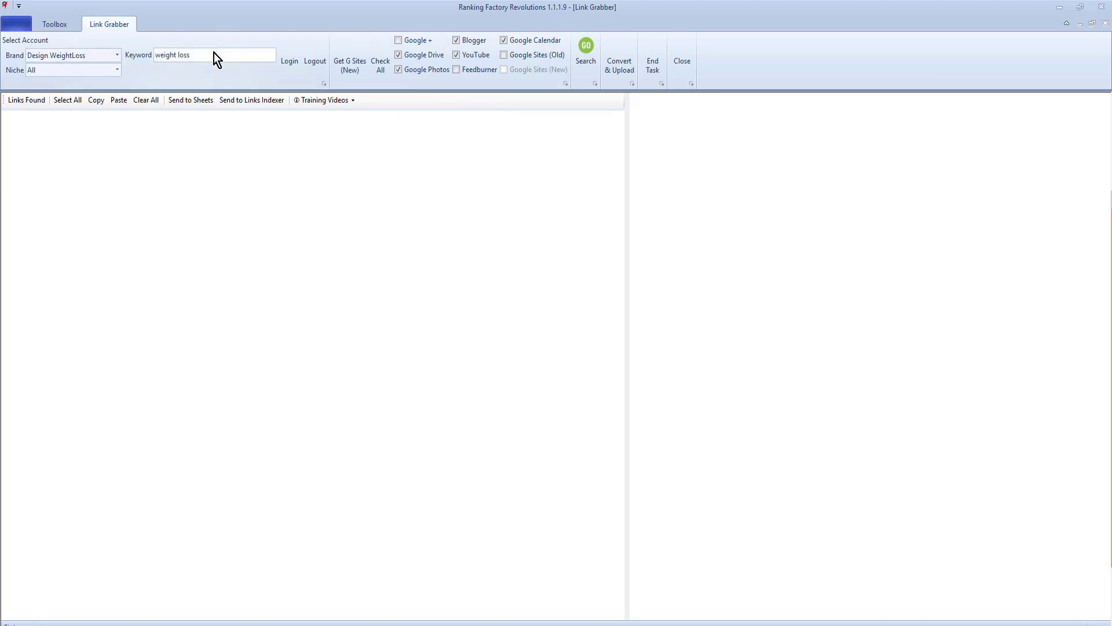
left_click(587, 58)
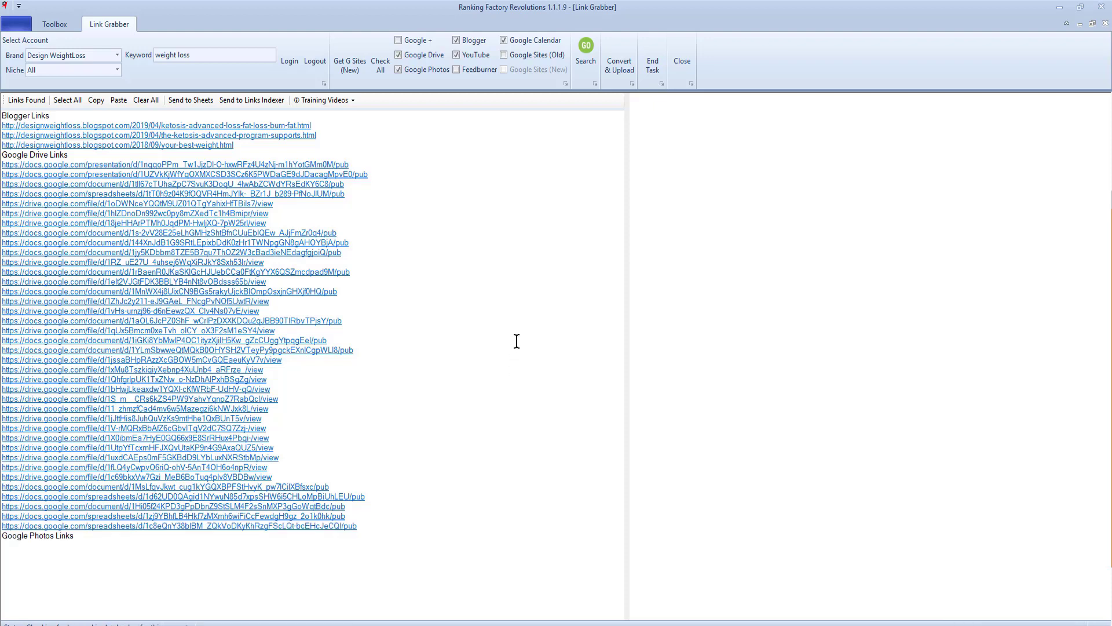
- Review the found Blogger, Drive and Calendar links, then select all of them
left_click_drag(78, 447, 21, 448)
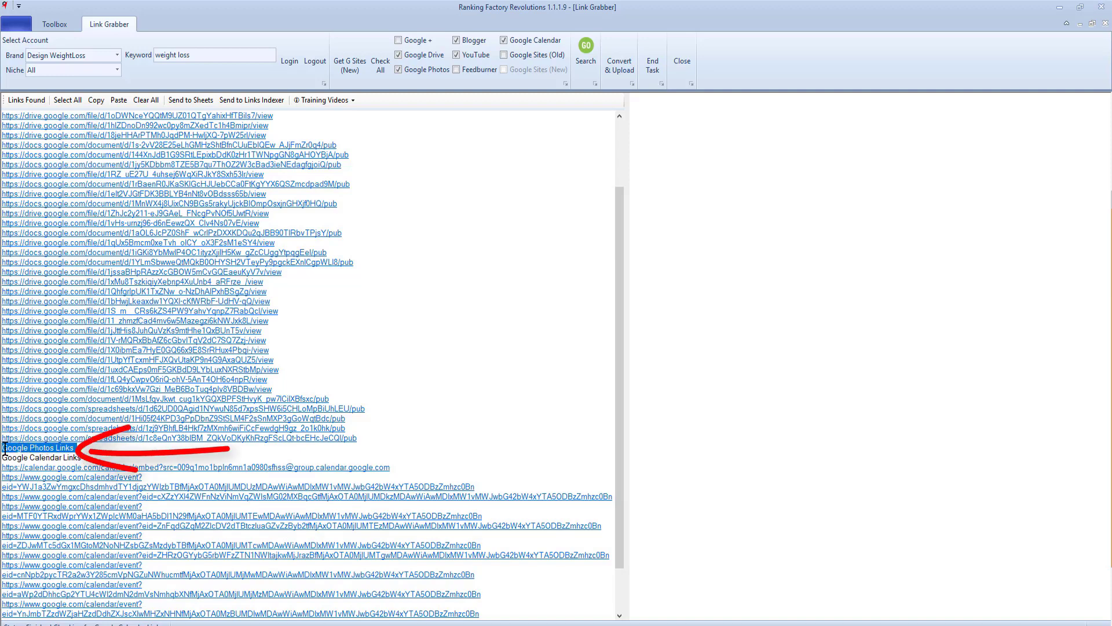
left_click(86, 447)
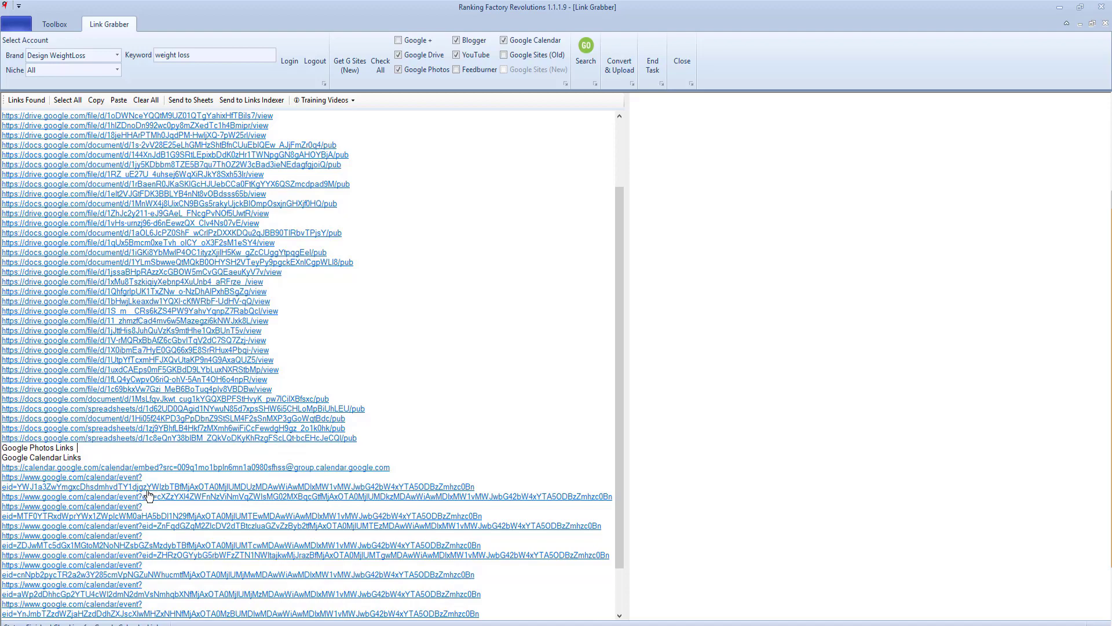
scroll(204, 495, "down", 2)
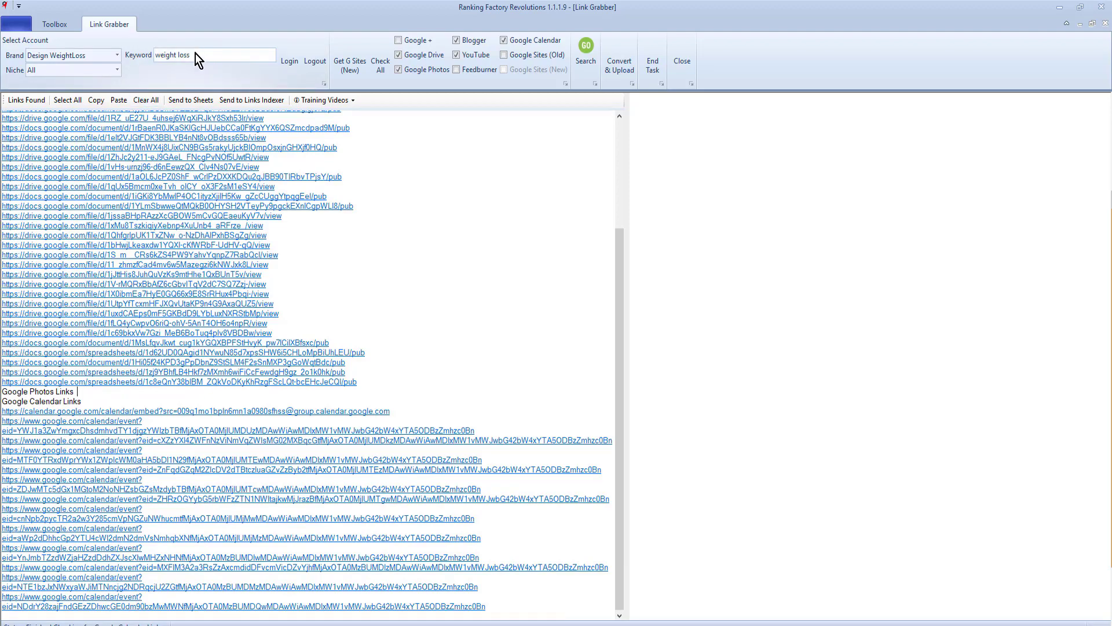
scroll(318, 283, "up", 5)
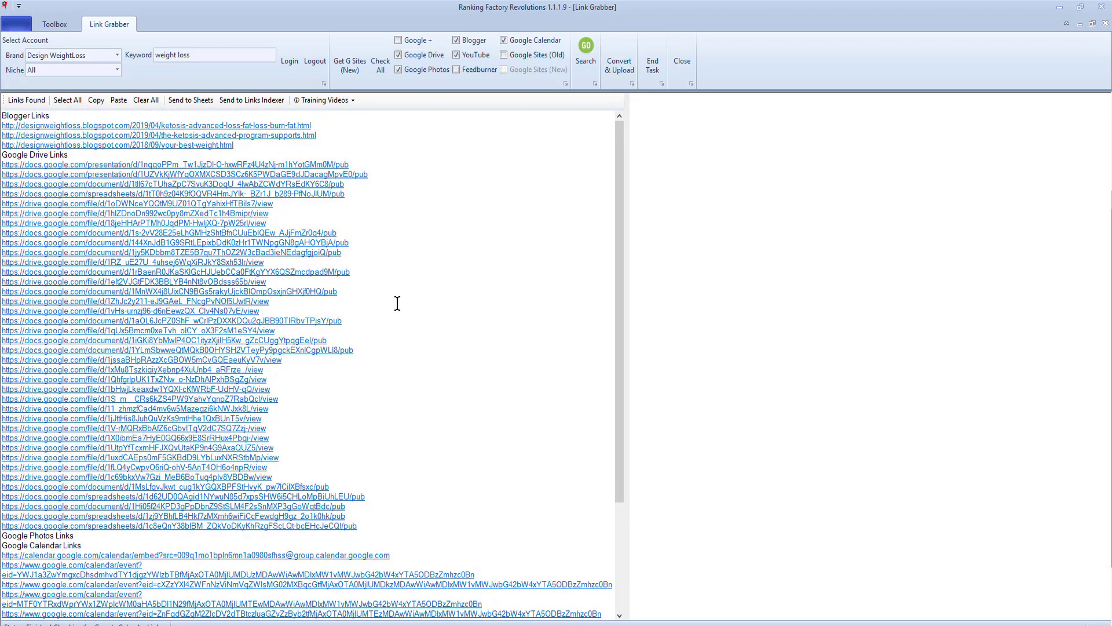
left_click(65, 100)
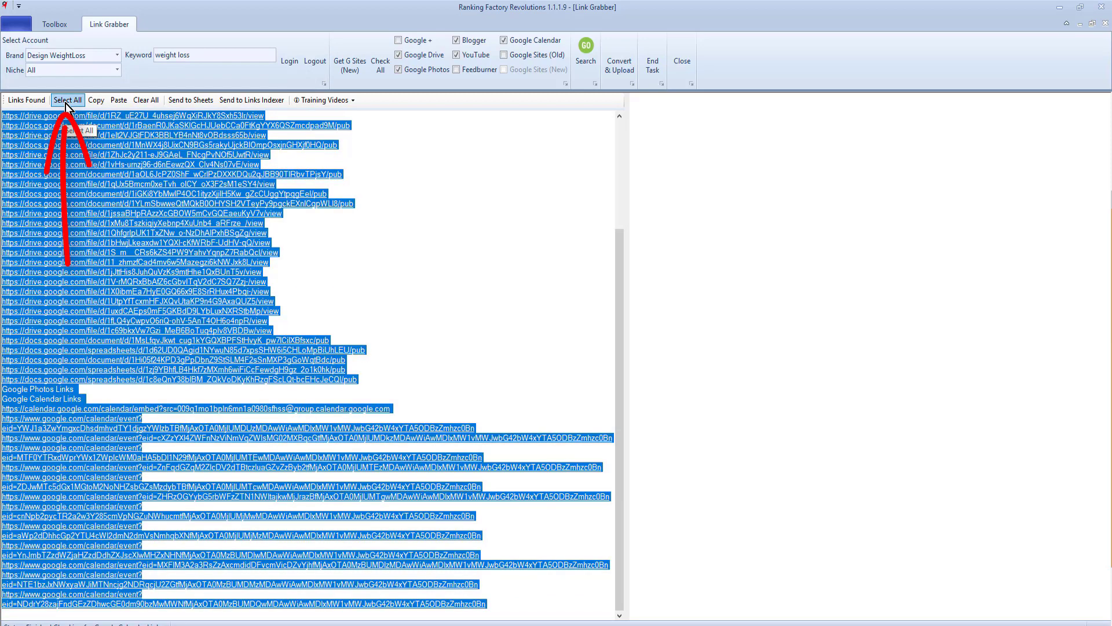
- Send the links to Sheets with keywords 'weight loss' and 'fat loss ketosis' as anchor text
left_click(192, 102)
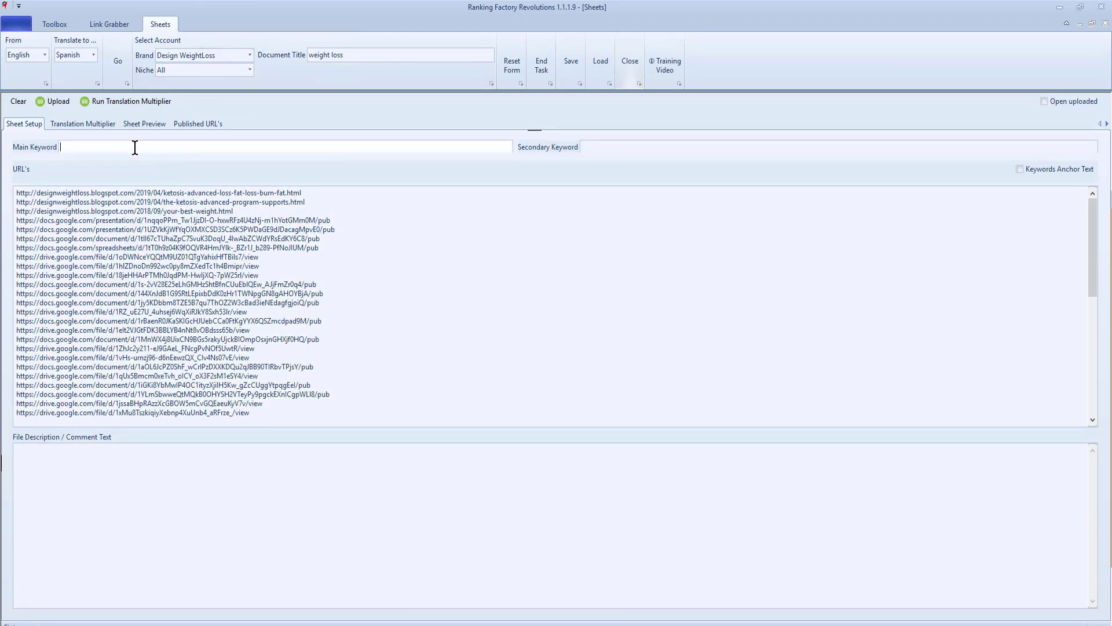
left_click(134, 148)
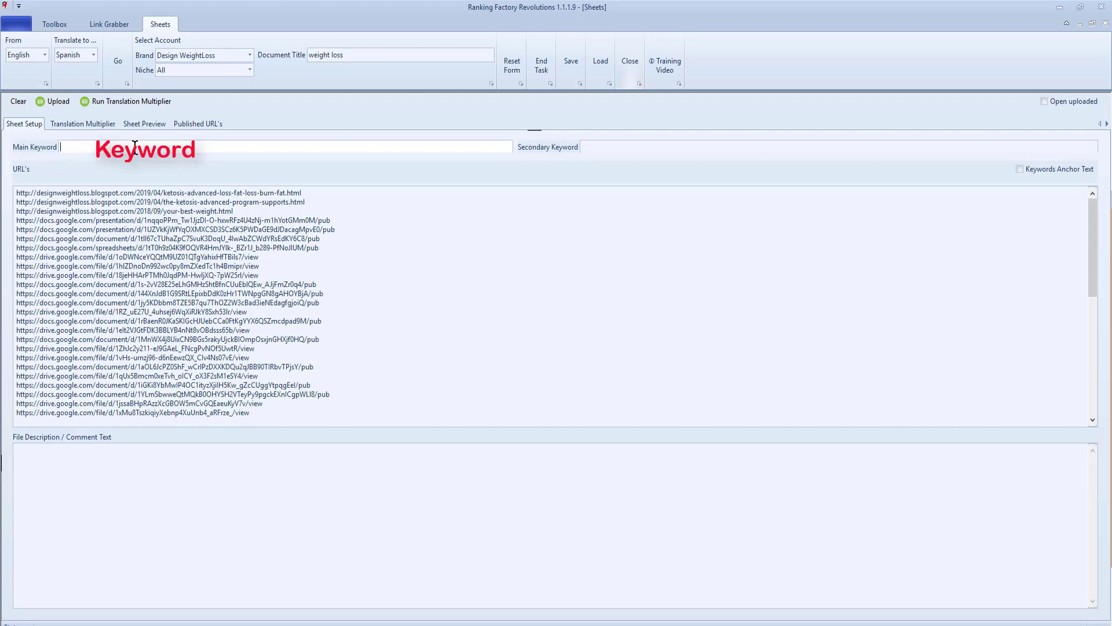
type("weight loss")
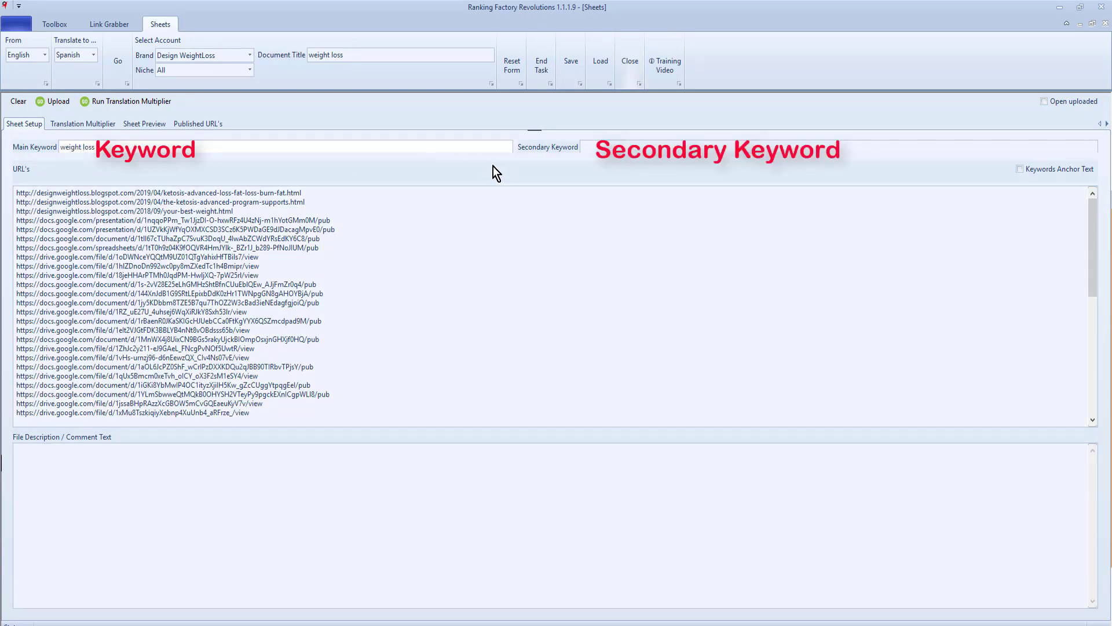
left_click(600, 145)
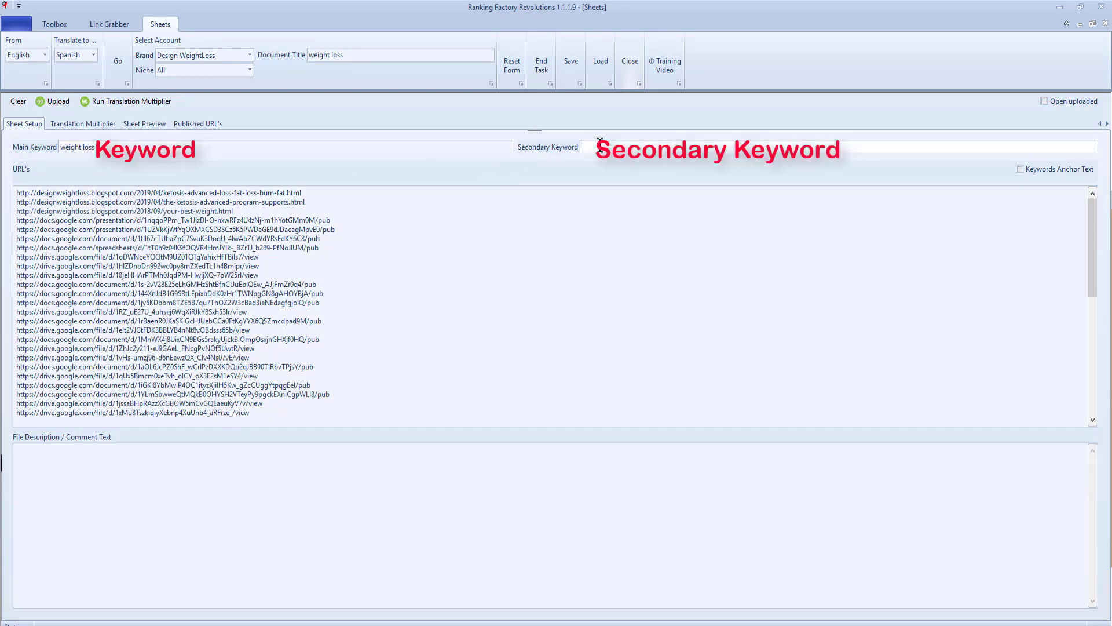
type("fat loss ketosis")
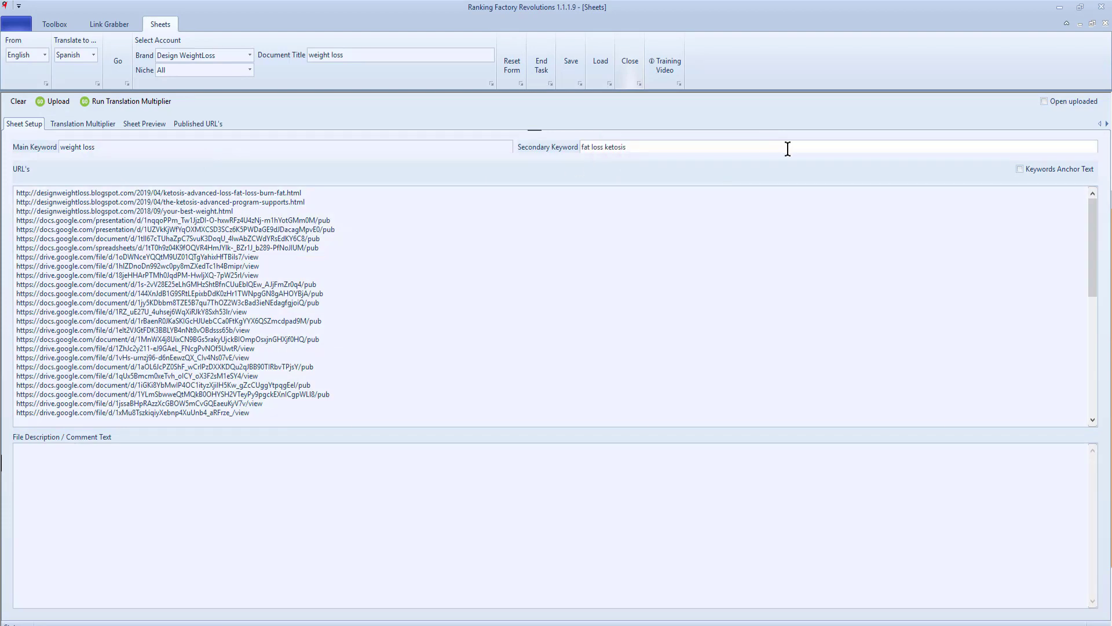
left_click(1021, 172)
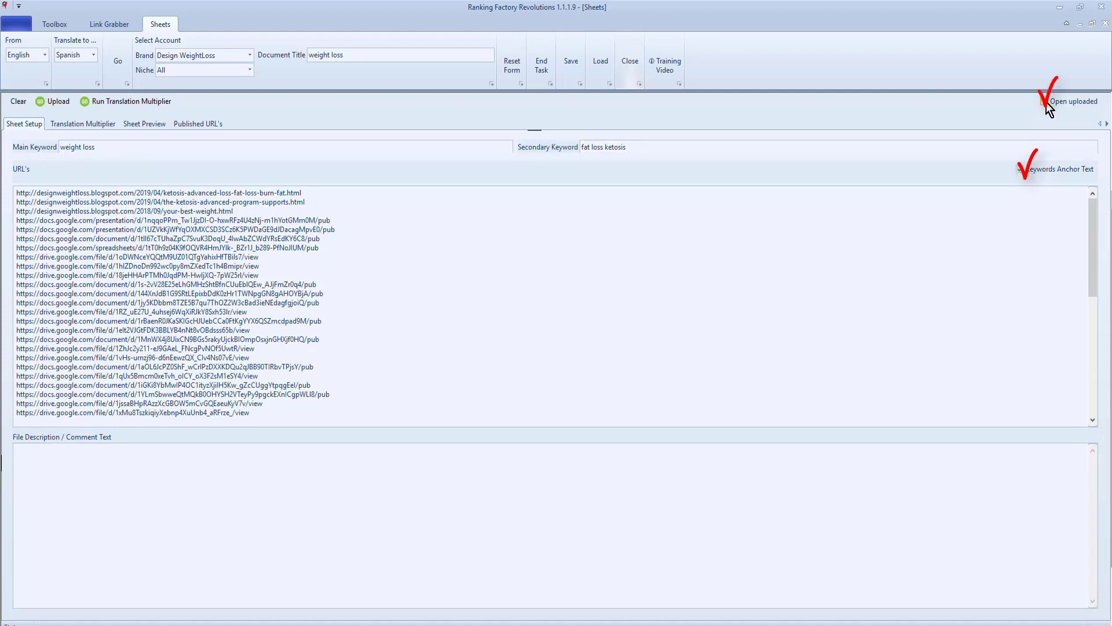
- Paste the saved weight loss article as the description, then save and upload the sheet
scroll(413, 295, "down", 3)
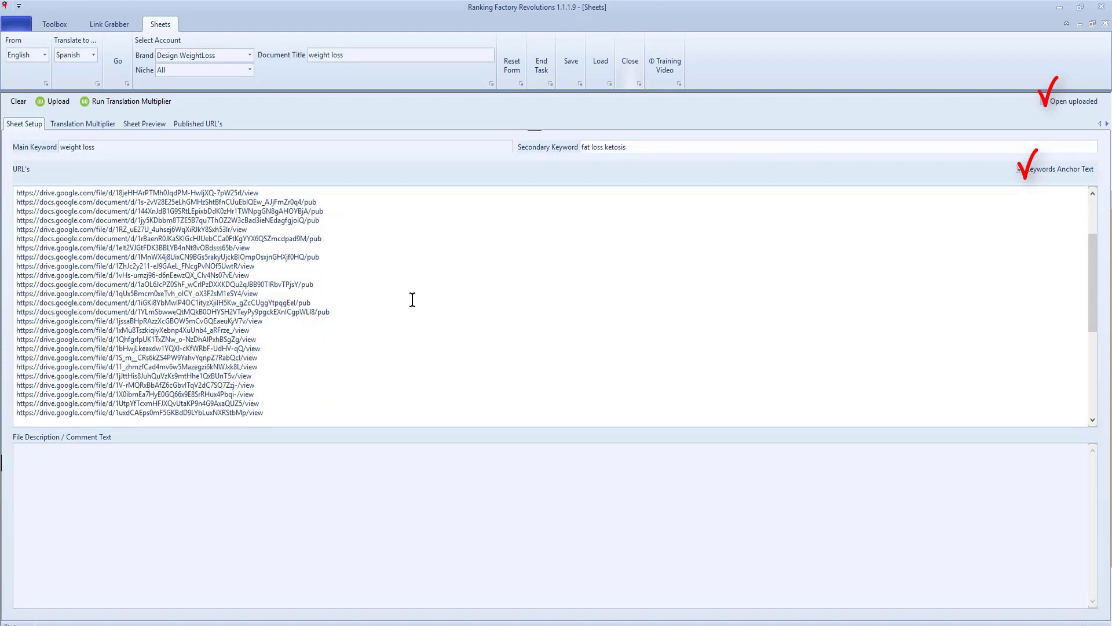
left_click(46, 454)
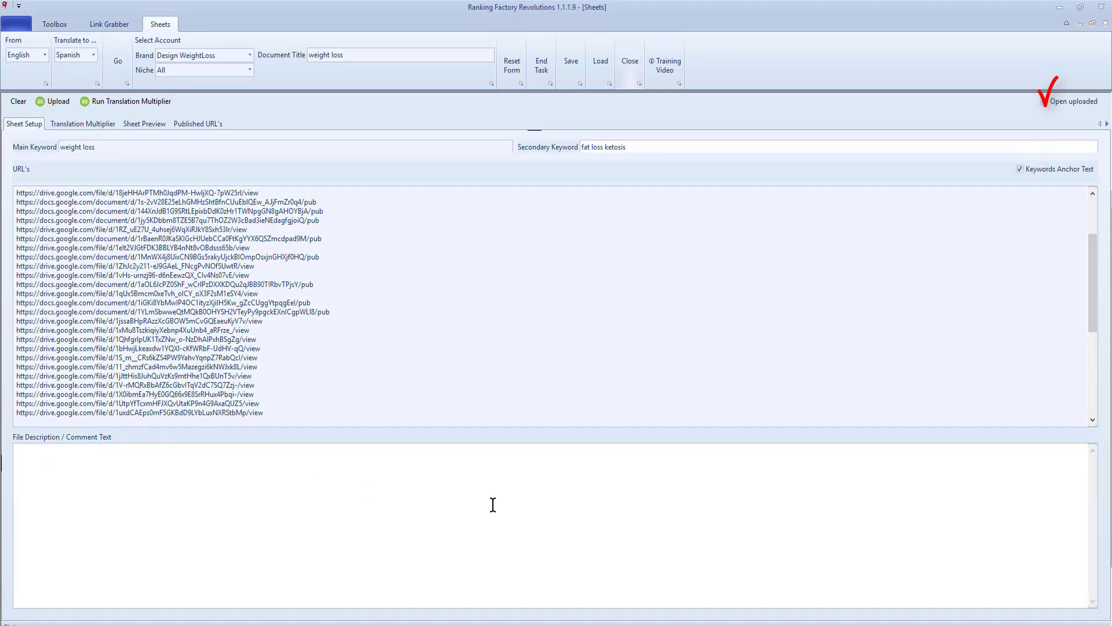
key("ctrl+d")
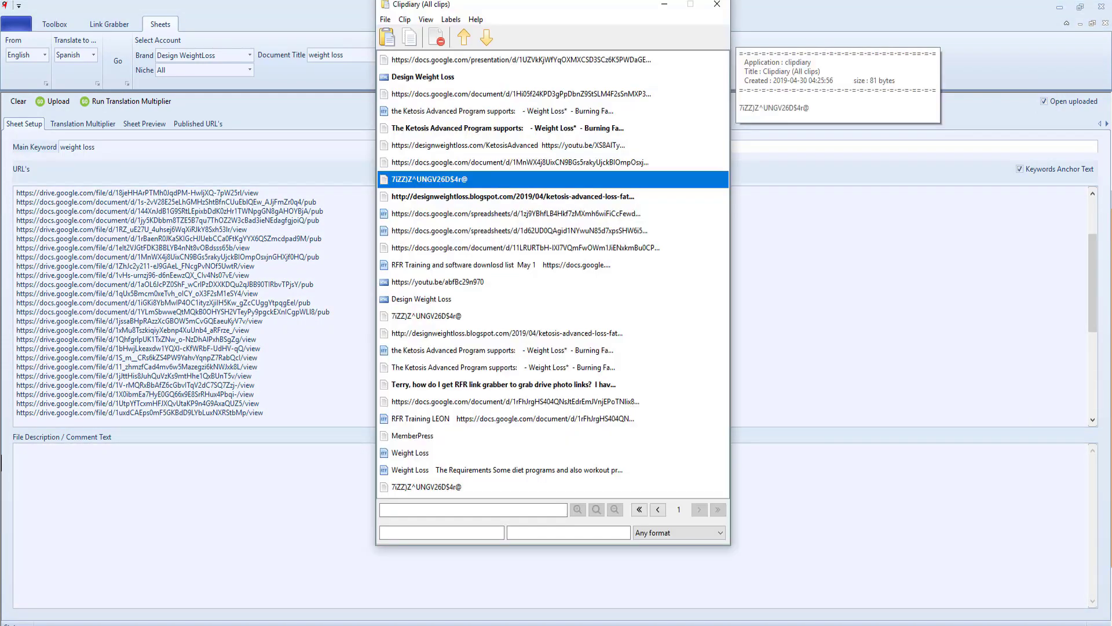
double_click(509, 471)
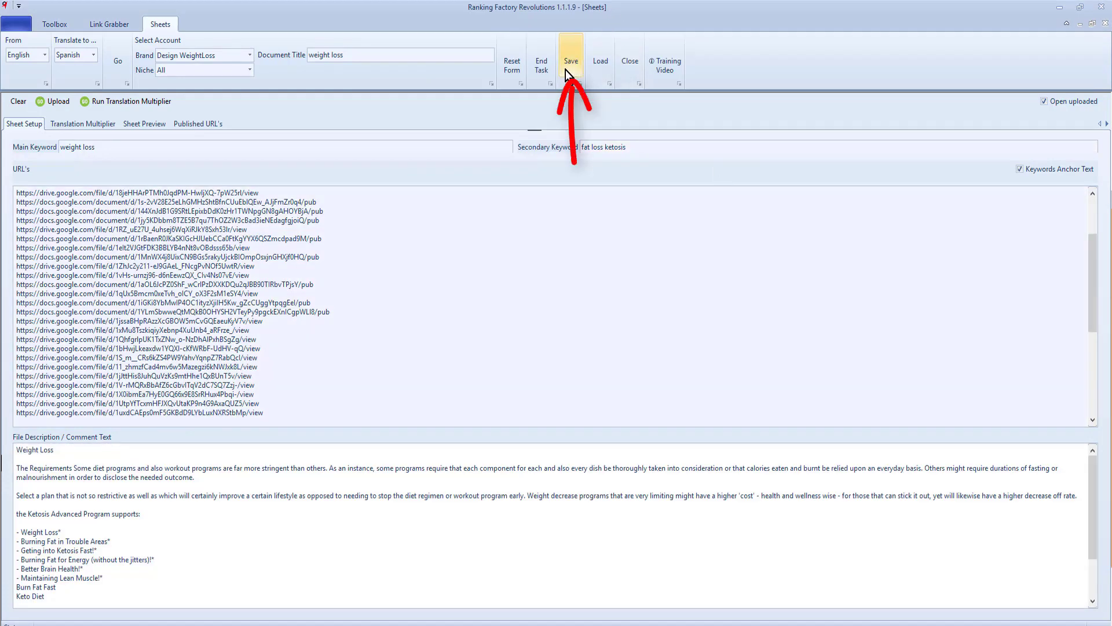
left_click(566, 67)
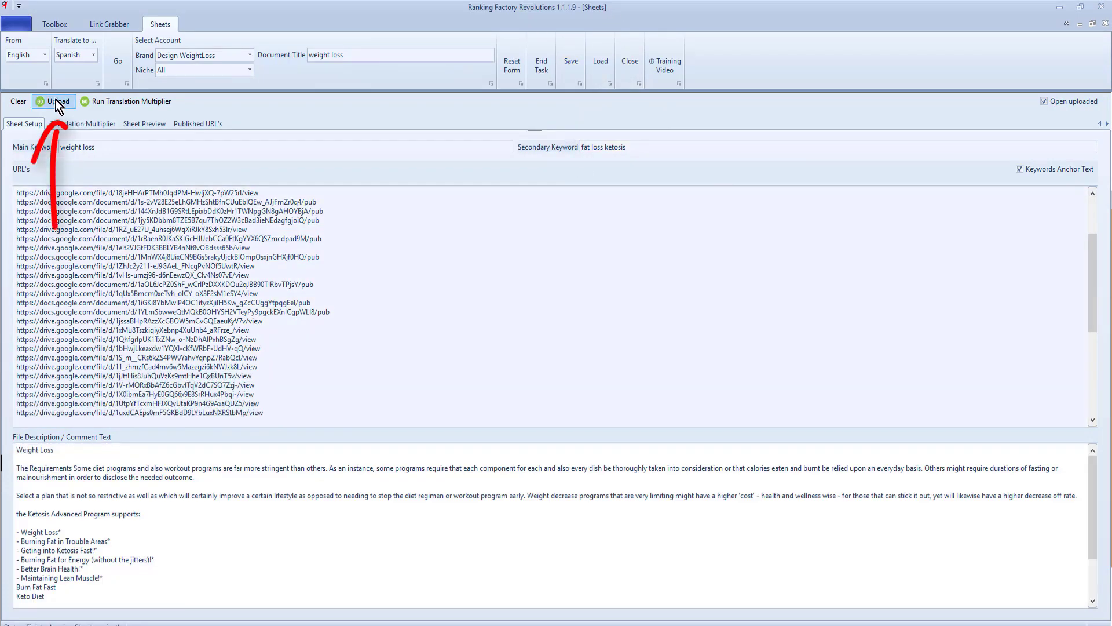
left_click(56, 101)
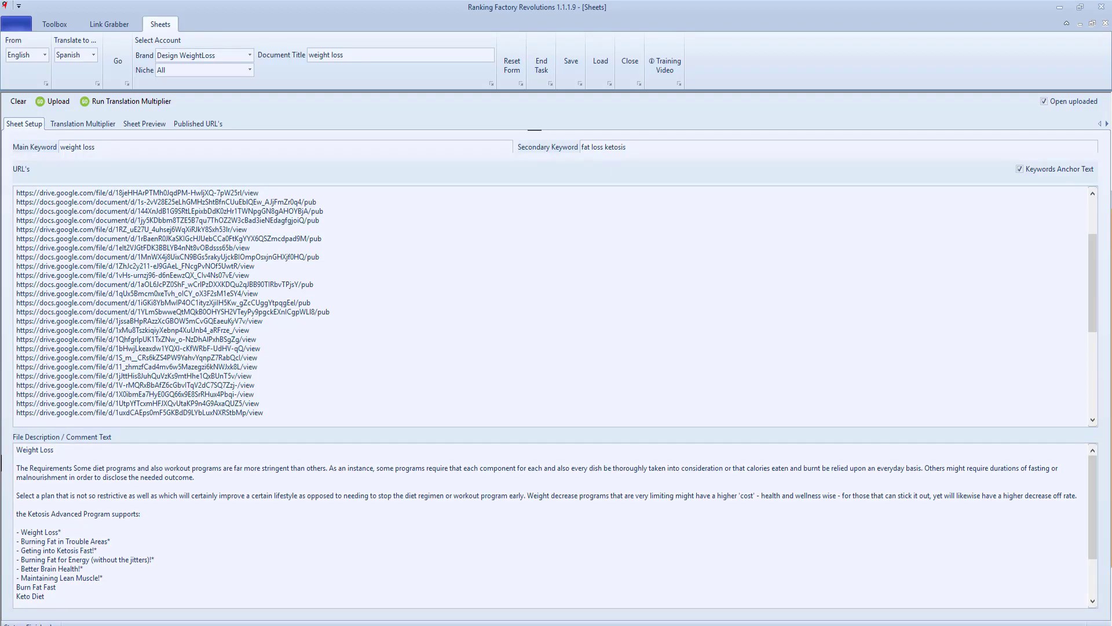
scroll(282, 330, "down", 3)
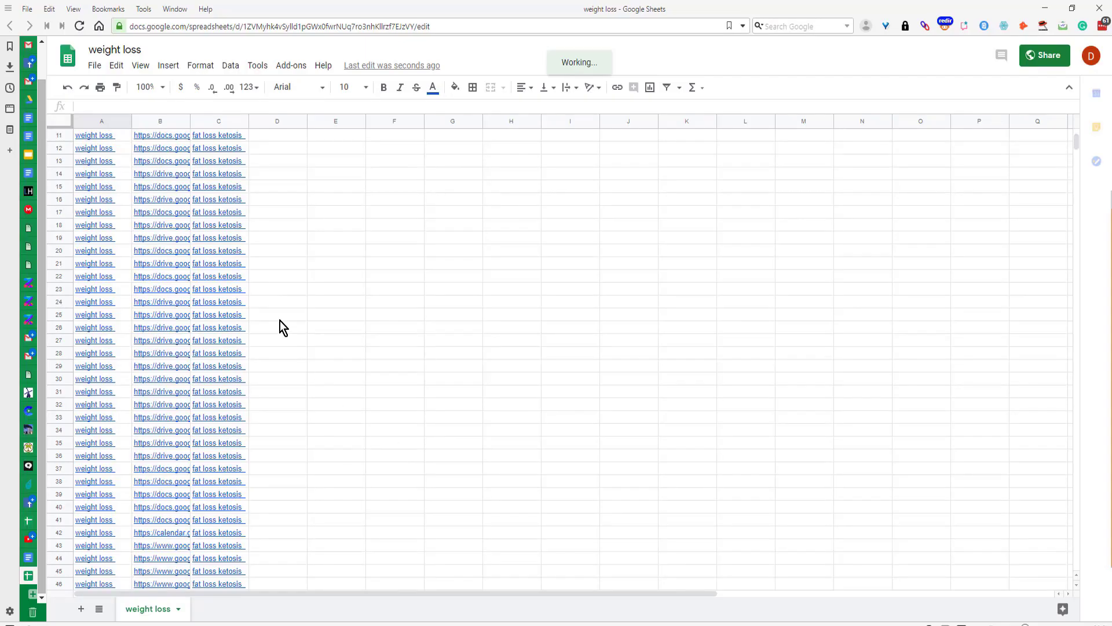
- Check the keyword hyperlink in cell A11 of the uploaded weight loss sheet
left_click(101, 140)
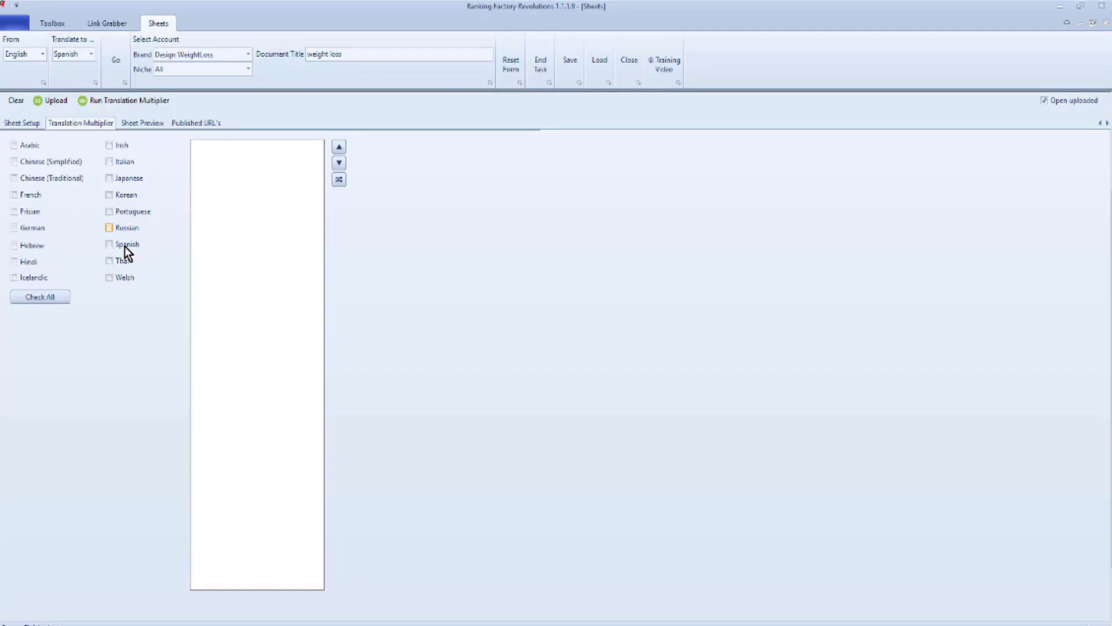
- Translate the links sheet into Spanish, producing the 'pérdida de peso' spreadsheet
left_click(124, 246)
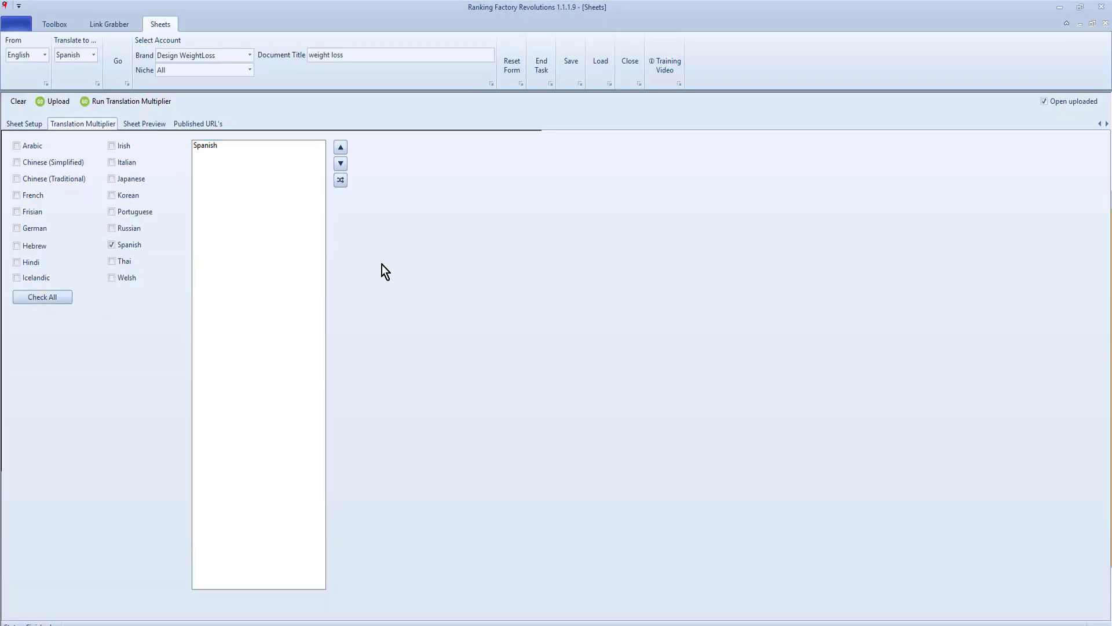
left_click(131, 101)
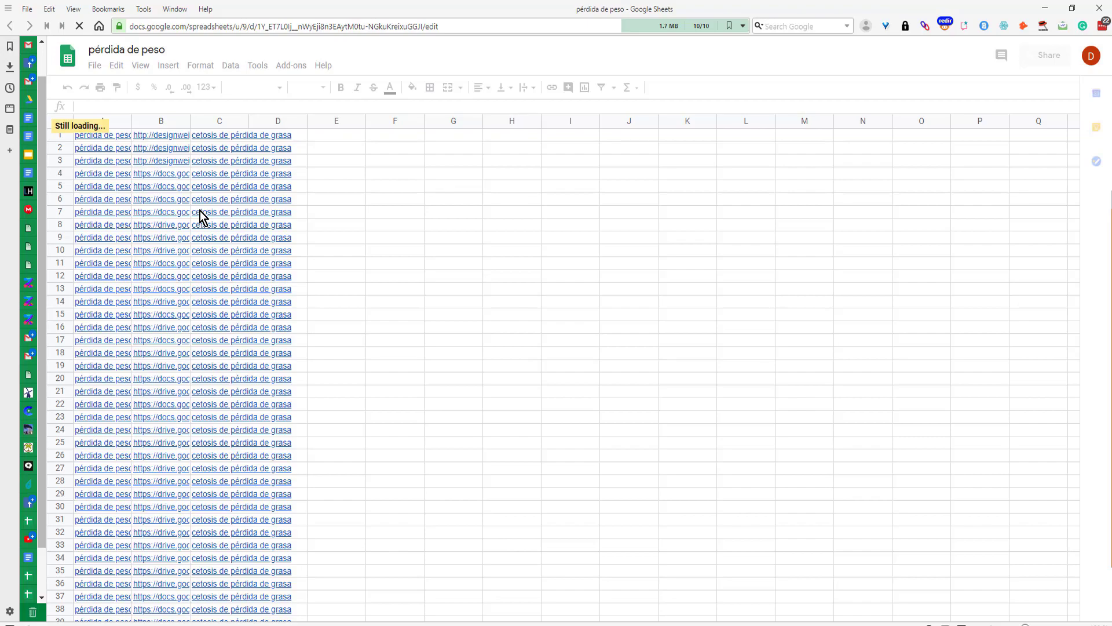
- Leave the Spanish sheet and return to the Link Grabber's weight loss links
key("alt+Tab")
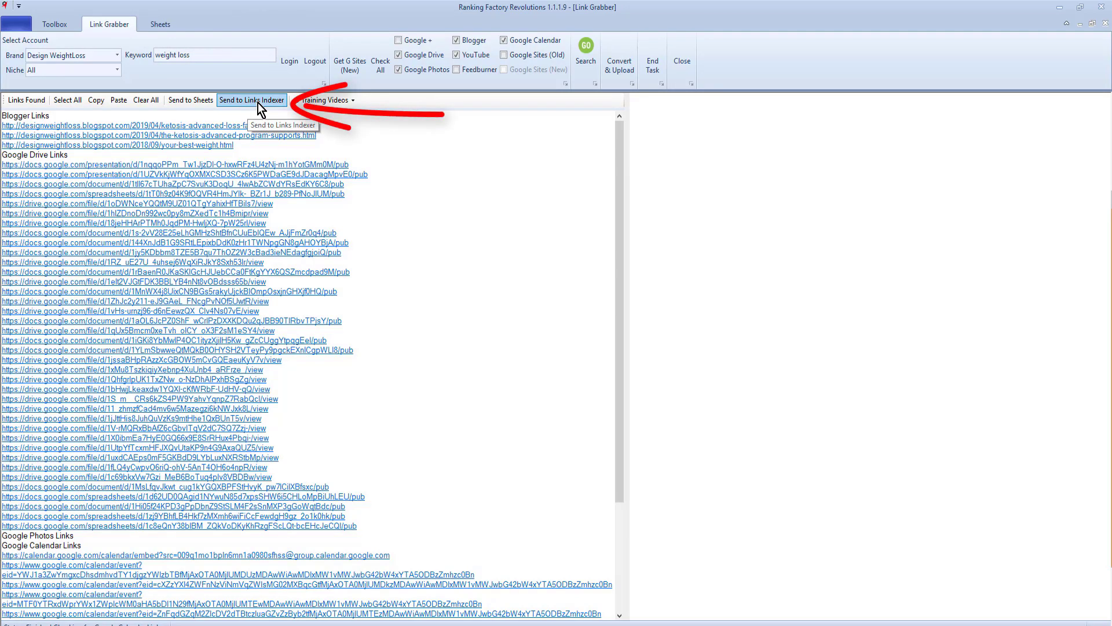
- Select every grabbed weight loss link and send them to the Links Indexer
left_click(258, 101)
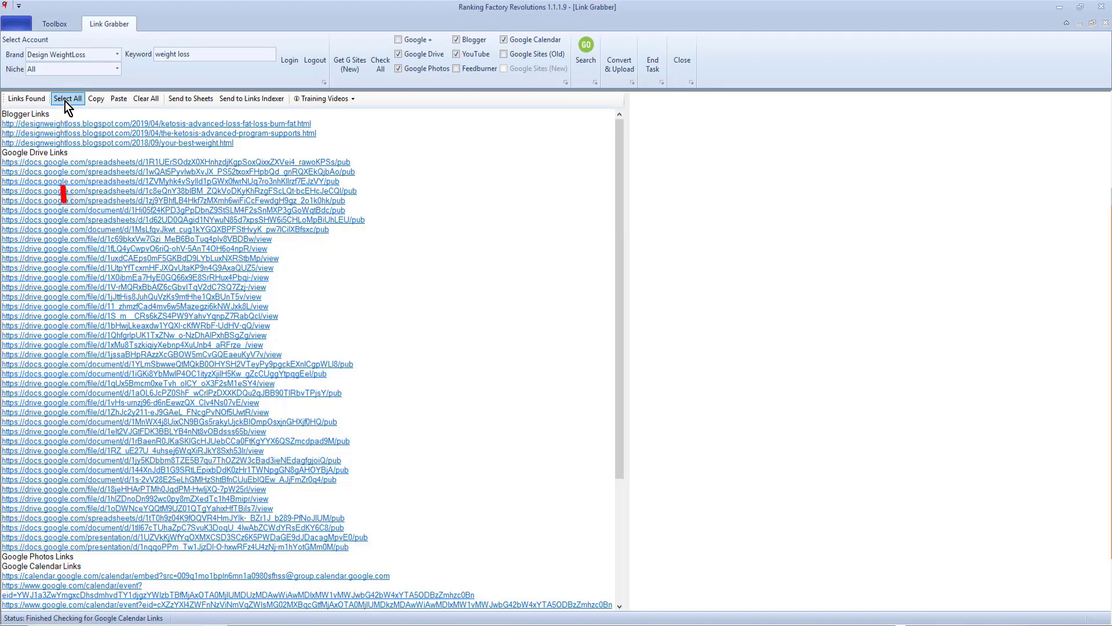
left_click(252, 102)
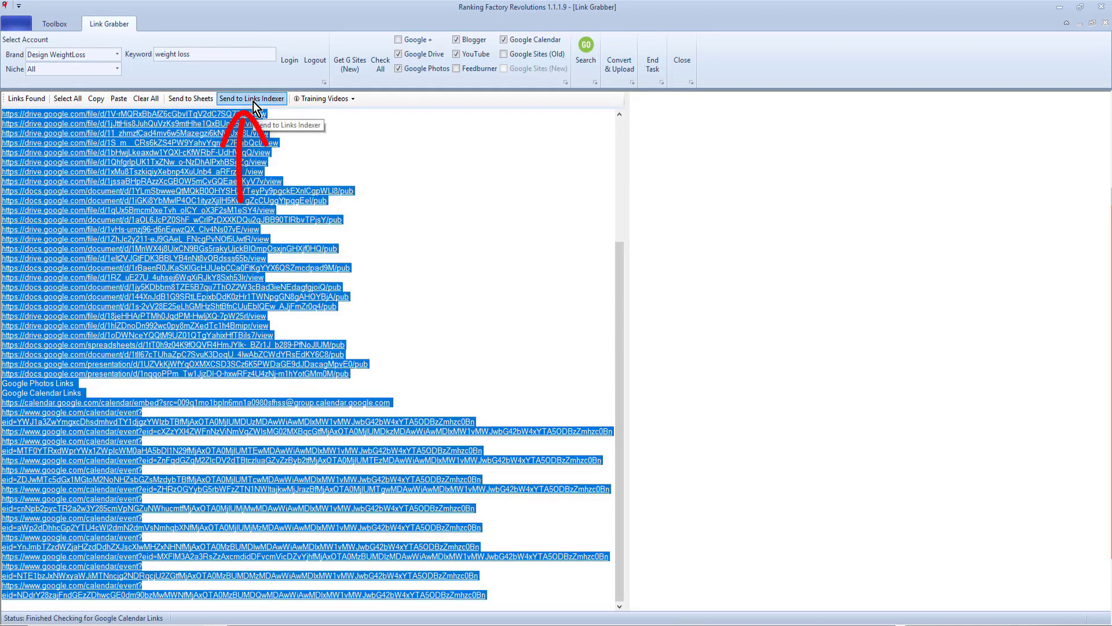
left_click(254, 102)
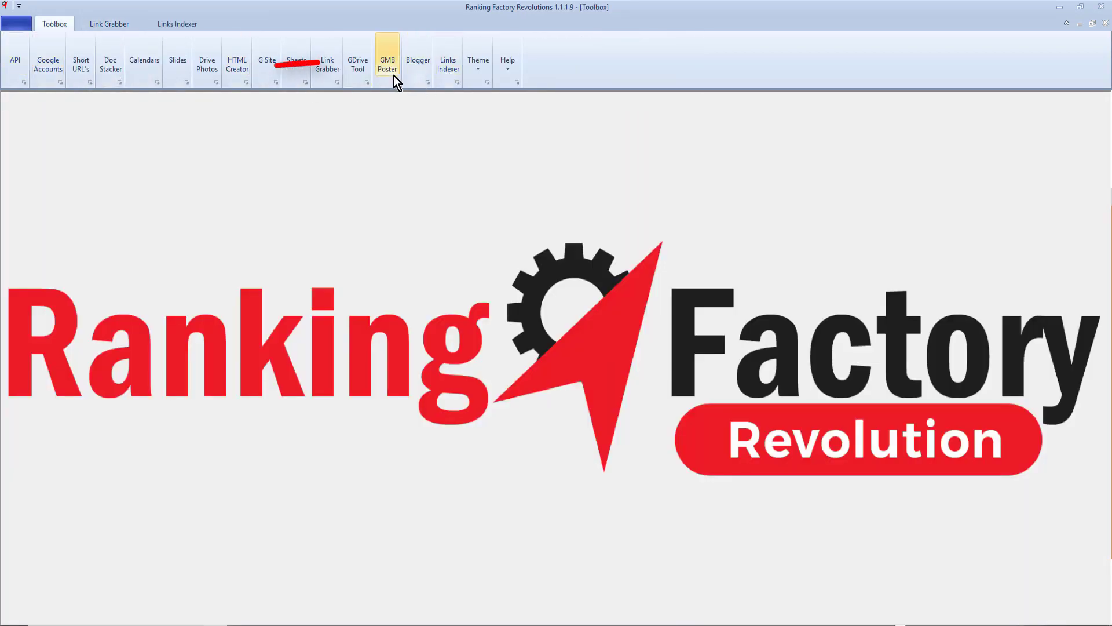
- Submit the pasted links for indexing under campaign 'Design Weight Loss' with the free allowance
left_click(448, 64)
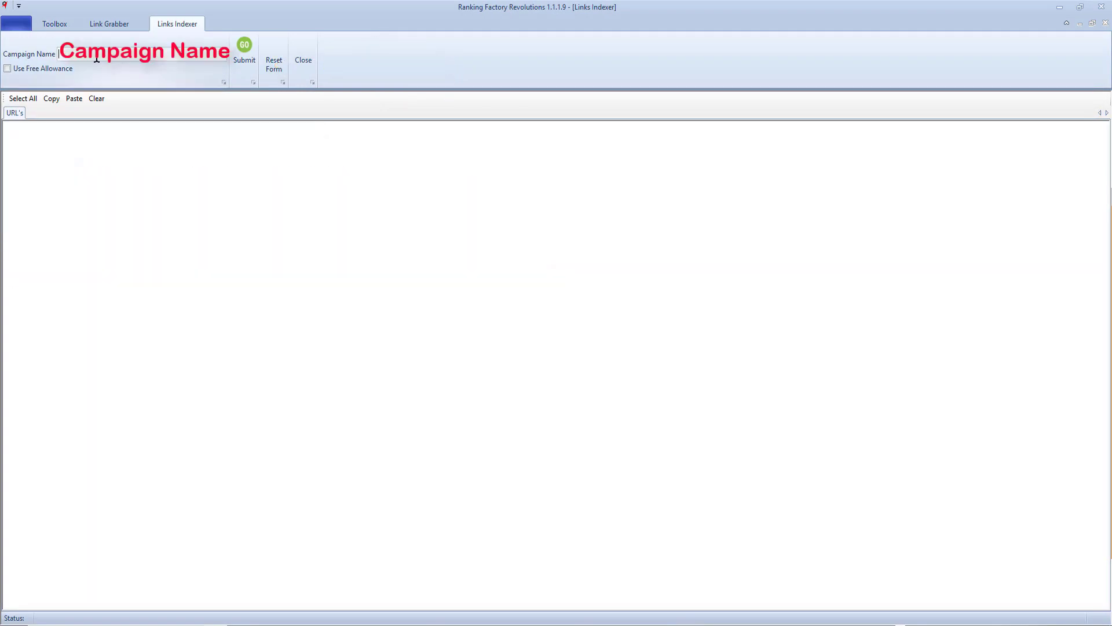
type("Design Weight Loss")
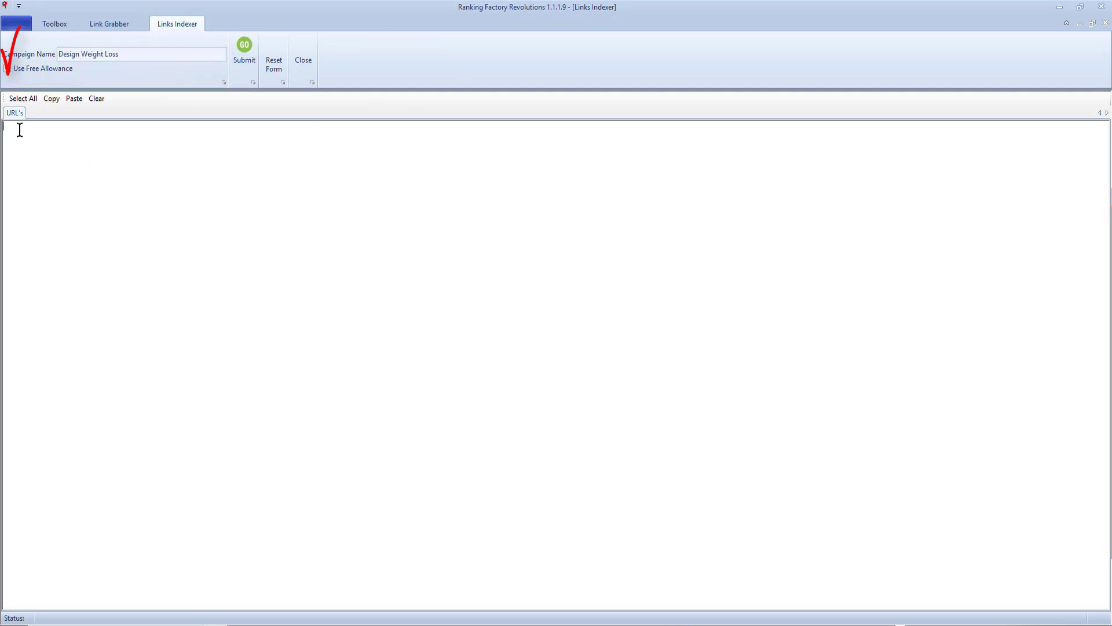
left_click(19, 129)
key("ctrl+v")
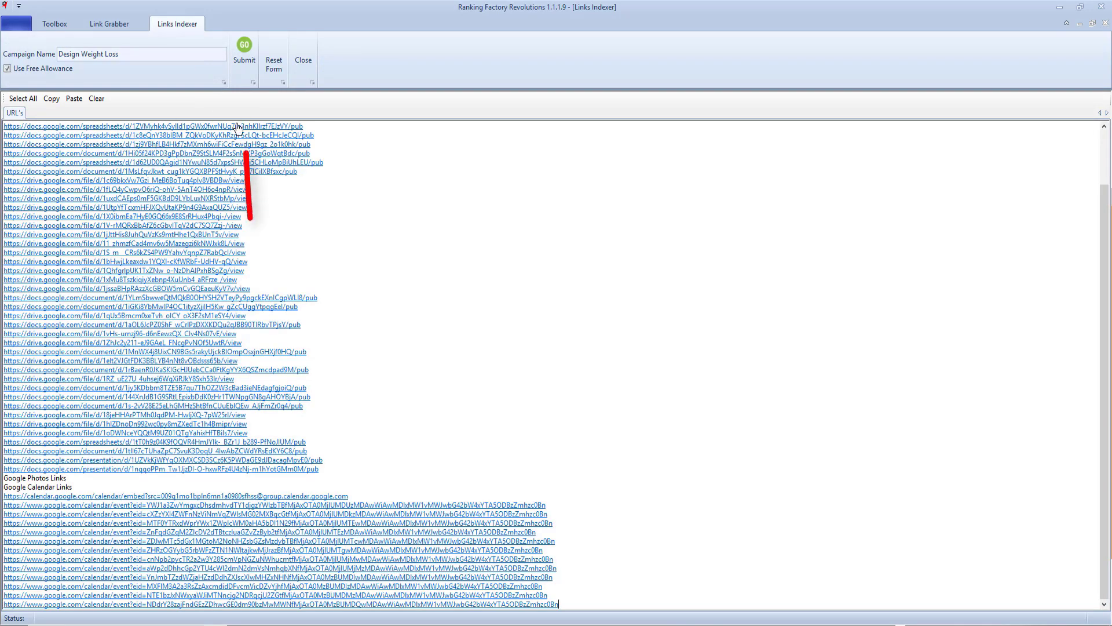
left_click(247, 64)
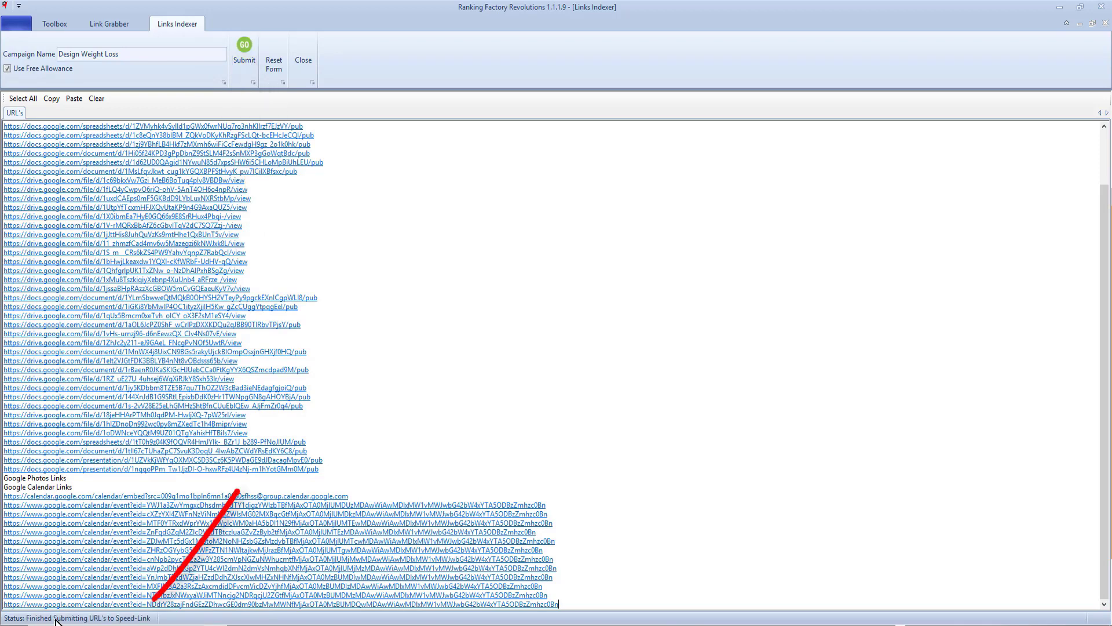